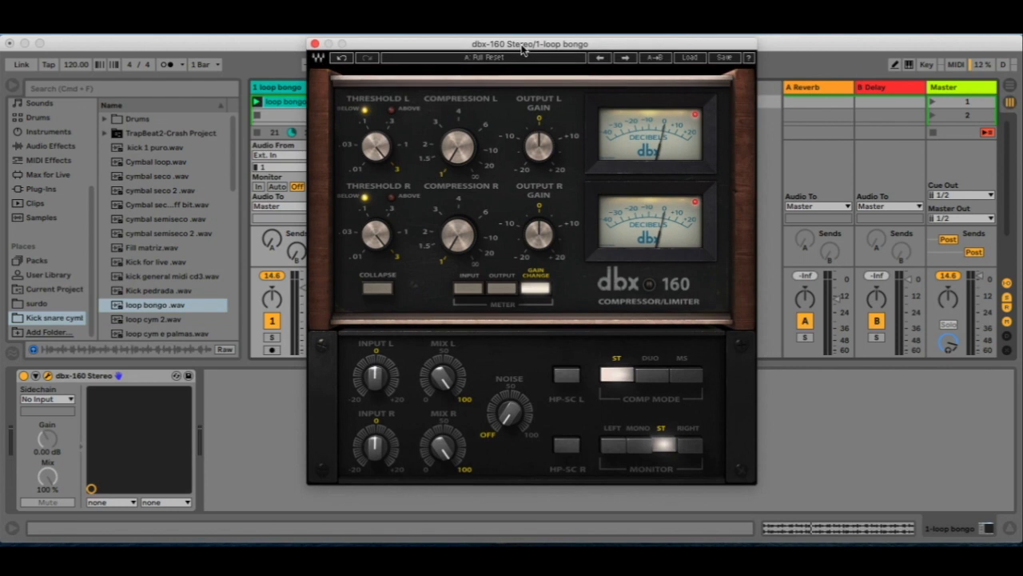
pyautogui.moveTo(522, 46); pyautogui.dragTo(498, 46)
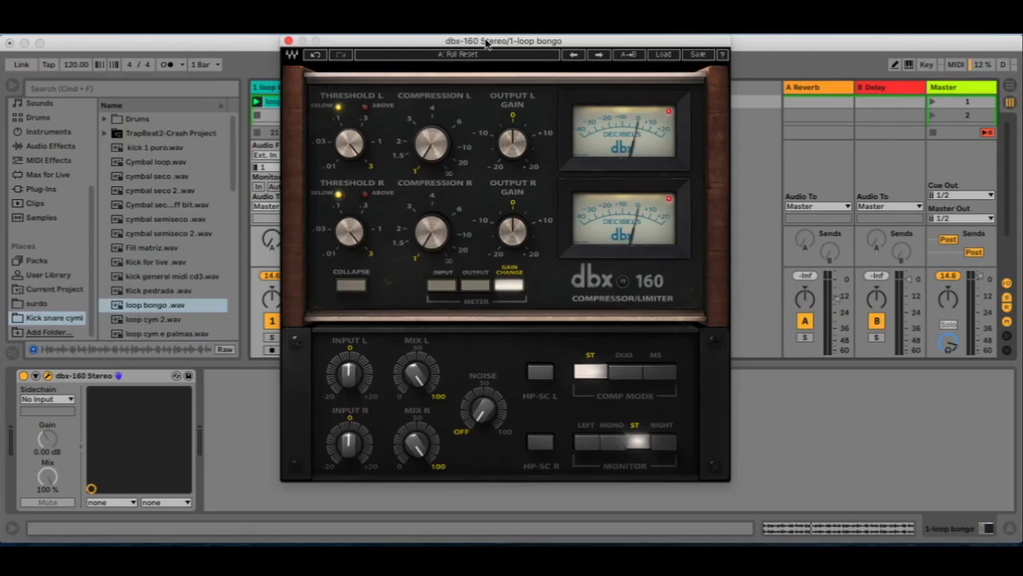
pyautogui.moveTo(486, 44)
pyautogui.mouseDown()
pyautogui.moveTo(510, 48)
pyautogui.moveTo(453, 46)
pyautogui.moveTo(509, 52)
pyautogui.moveTo(469, 54)
pyautogui.mouseUp()
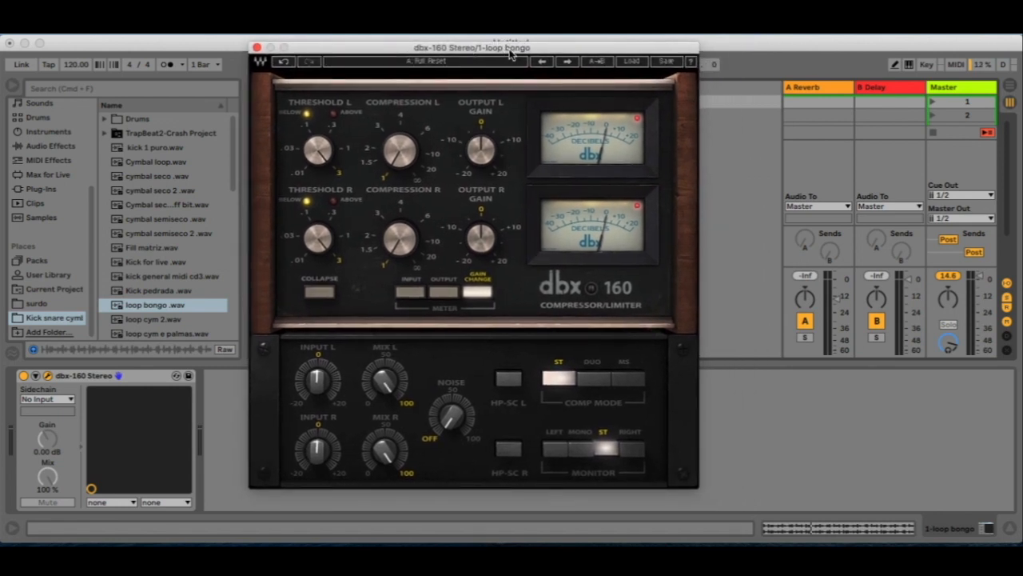
pyautogui.moveTo(508, 53); pyautogui.dragTo(470, 44)
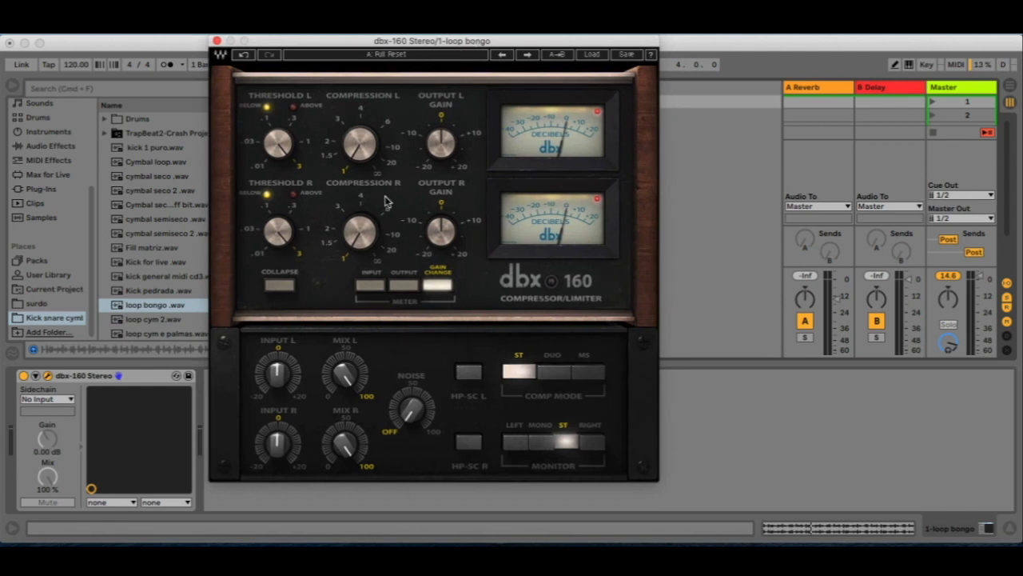
pyautogui.moveTo(469, 48); pyautogui.dragTo(436, 48)
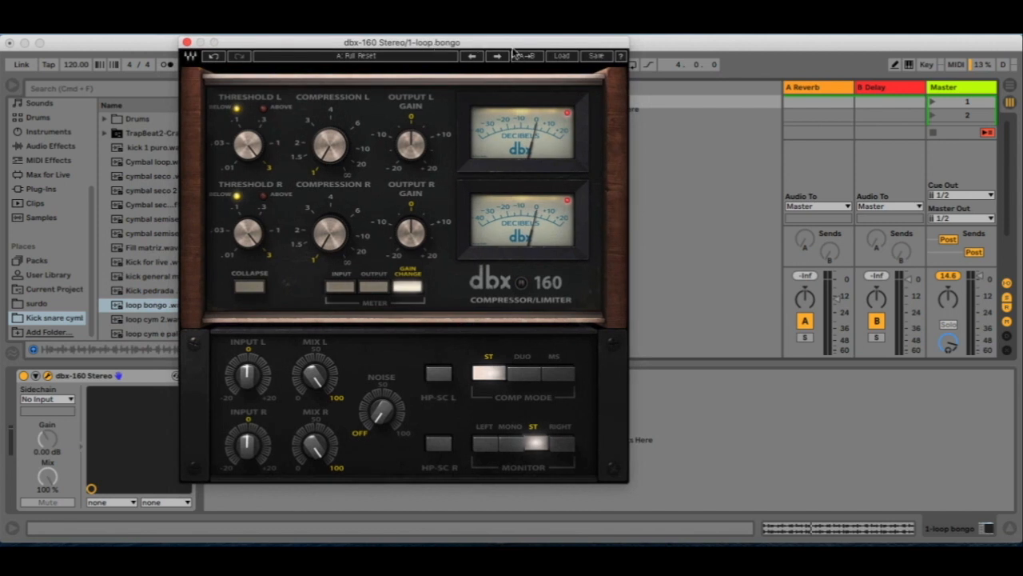
pyautogui.moveTo(515, 46)
pyautogui.mouseDown()
pyautogui.moveTo(544, 59)
pyautogui.moveTo(502, 46)
pyautogui.mouseUp()
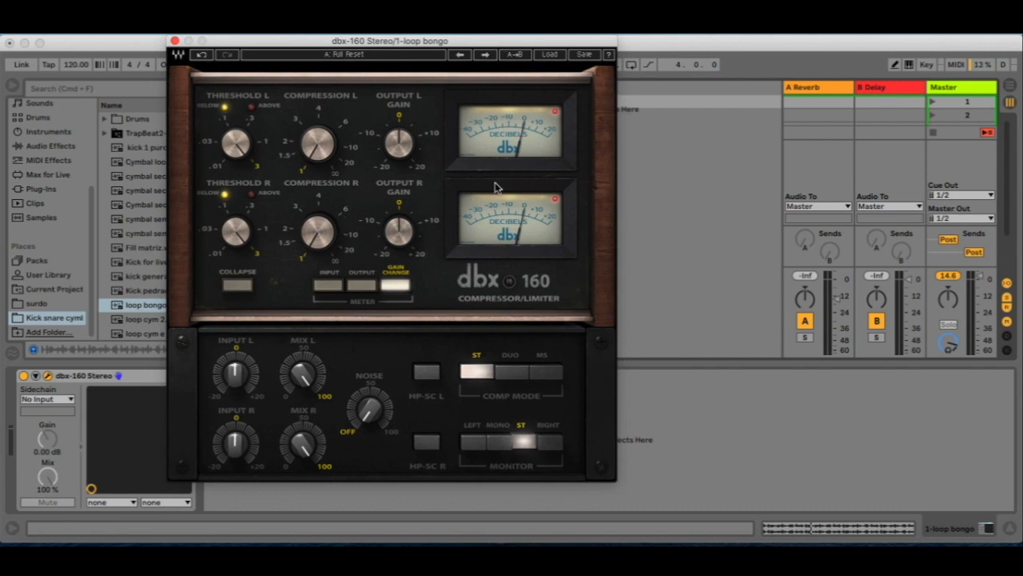
pyautogui.moveTo(502, 44)
pyautogui.mouseDown()
pyautogui.moveTo(574, 44)
pyautogui.moveTo(484, 42)
pyautogui.mouseUp()
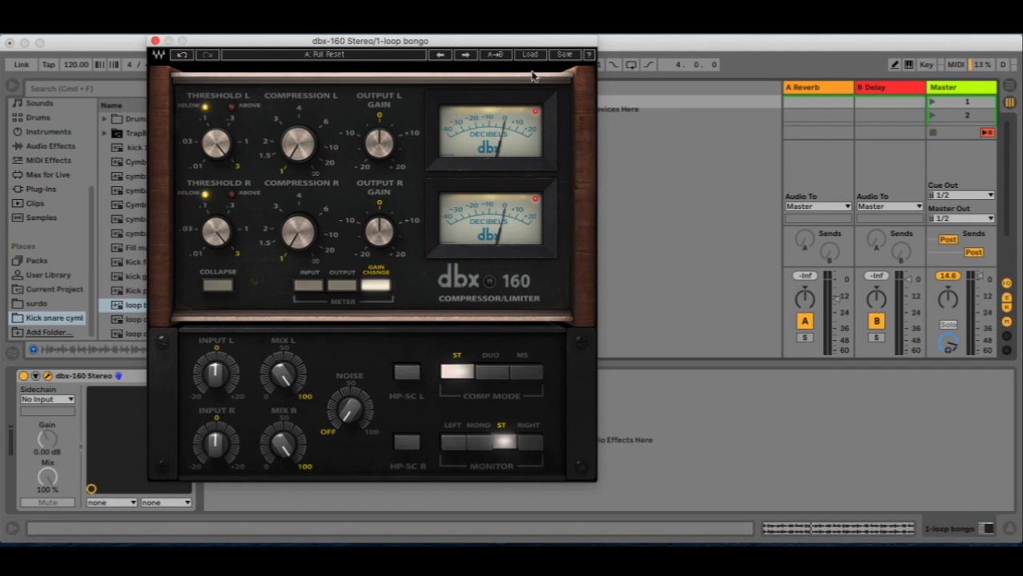
pyautogui.moveTo(514, 42); pyautogui.dragTo(609, 50)
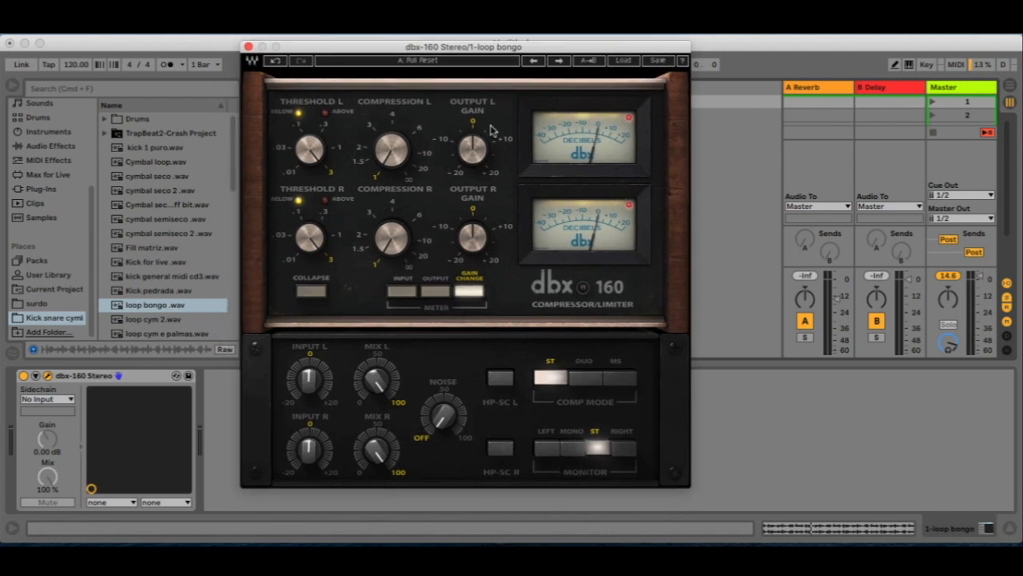
pyautogui.moveTo(538, 51); pyautogui.dragTo(567, 59)
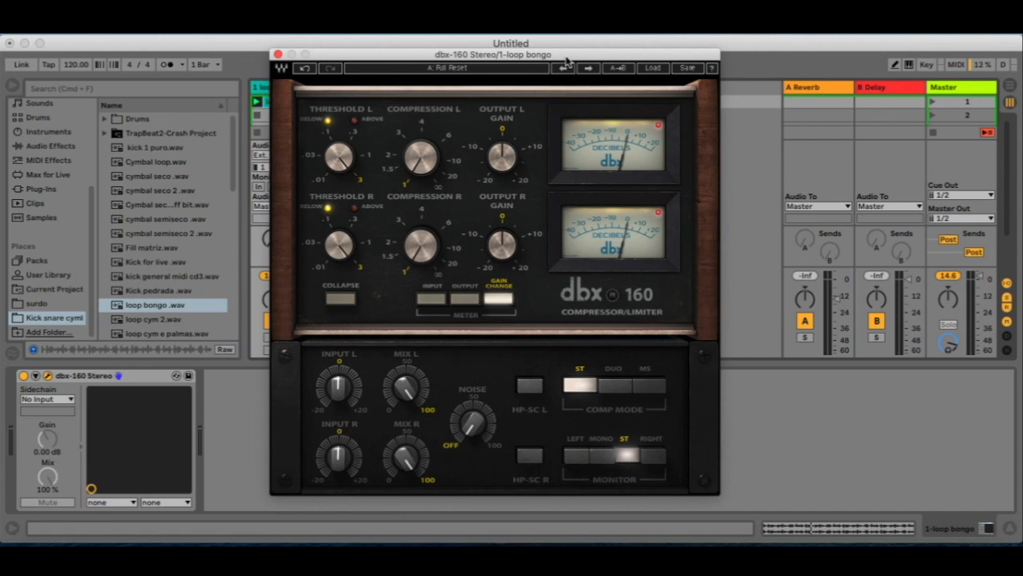
pyautogui.moveTo(566, 60); pyautogui.dragTo(565, 60)
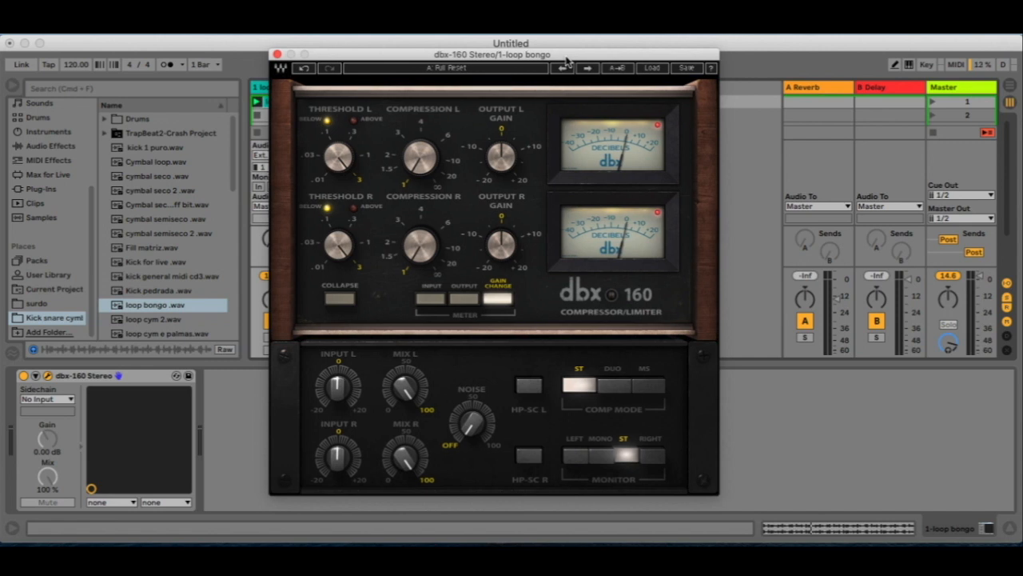
pyautogui.moveTo(565, 58); pyautogui.dragTo(548, 54)
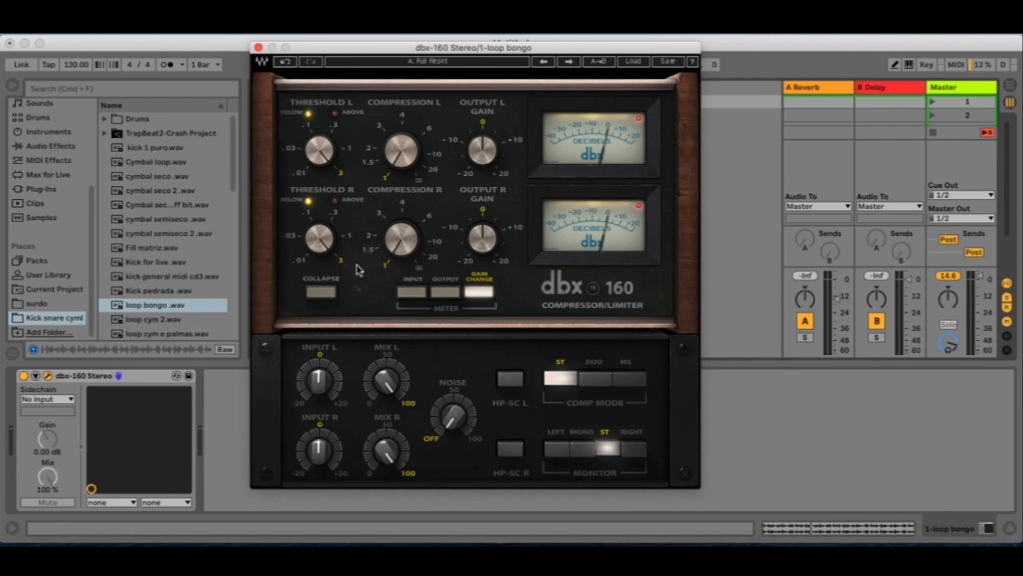
# Step: Switch to Preview, examine the compressor signal-flow diagram with Input, Side Chain, VCA and Output, and close the image
pyautogui.click(77, 384)
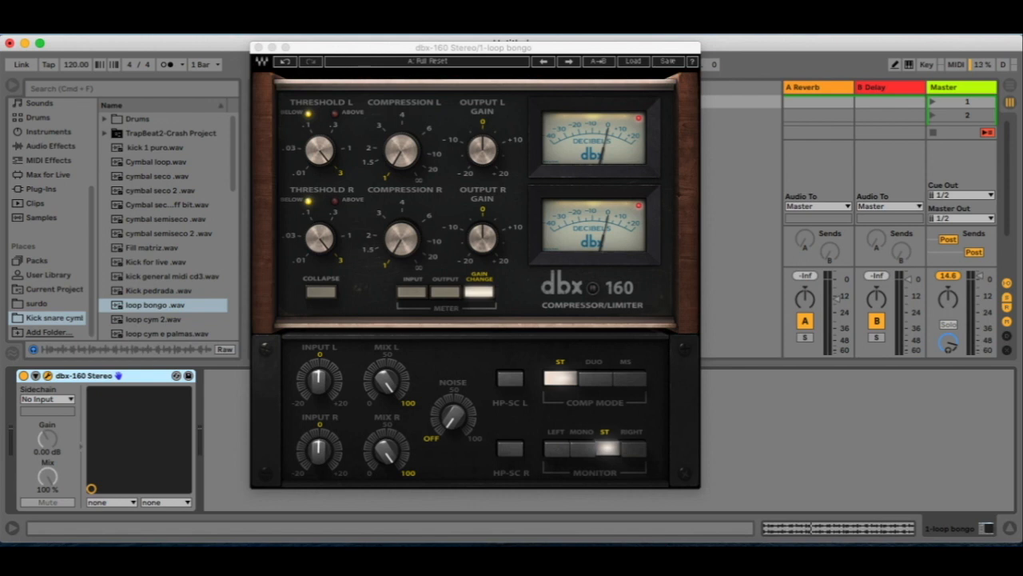
pyautogui.moveTo(497, 240)
pyautogui.moveTo(855, 524)
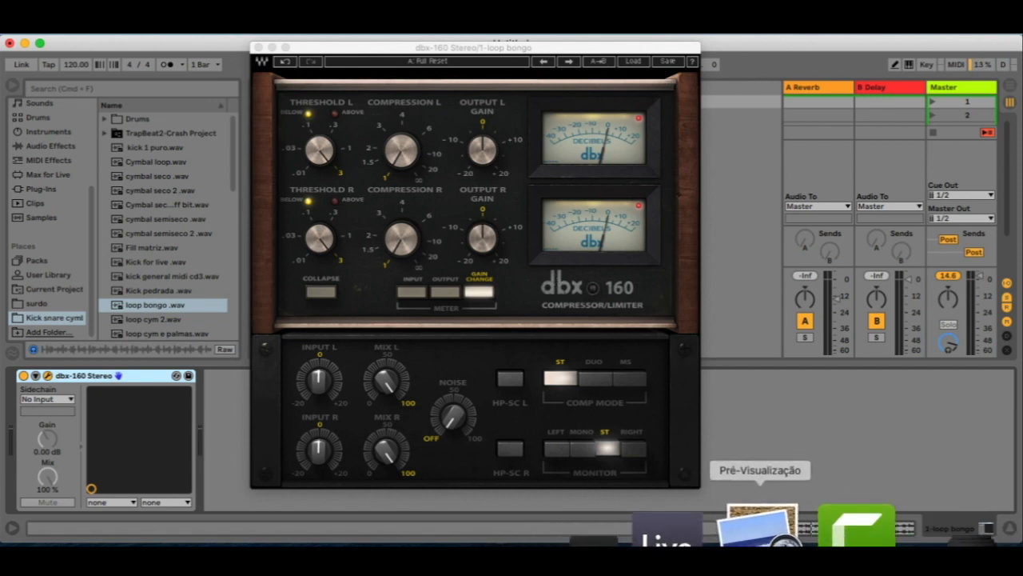
pyautogui.click(773, 528)
pyautogui.moveTo(424, 146); pyautogui.dragTo(476, 141)
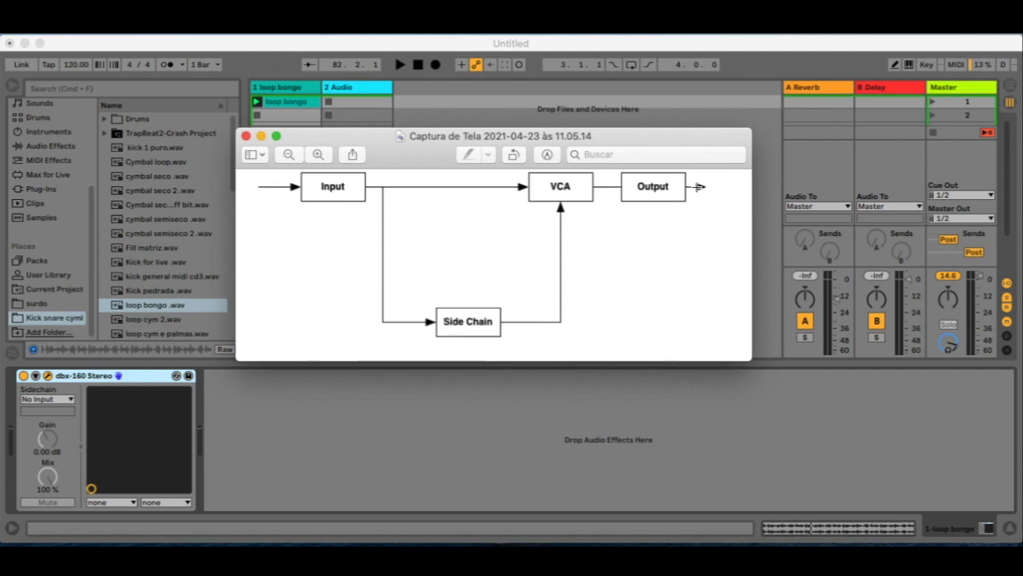
pyautogui.click(248, 137)
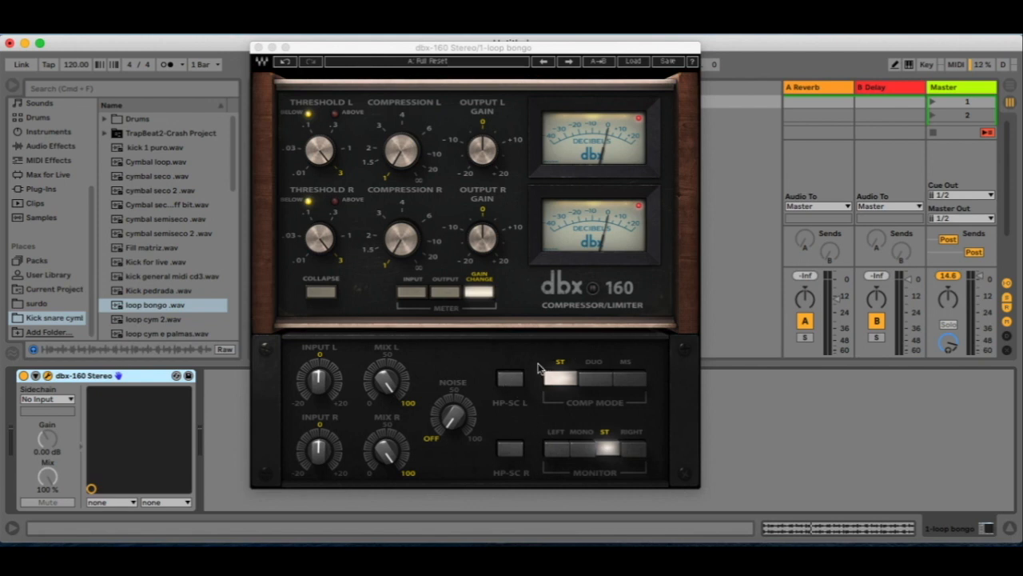
# Step: Toggle the linked HP-SC L and HP-SC R side-chain high-pass filters, leaving both switched on
pyautogui.click(507, 380)
pyautogui.click(512, 452)
pyautogui.click(503, 382)
pyautogui.click(513, 453)
pyautogui.click(505, 376)
pyautogui.click(508, 452)
pyautogui.click(513, 379)
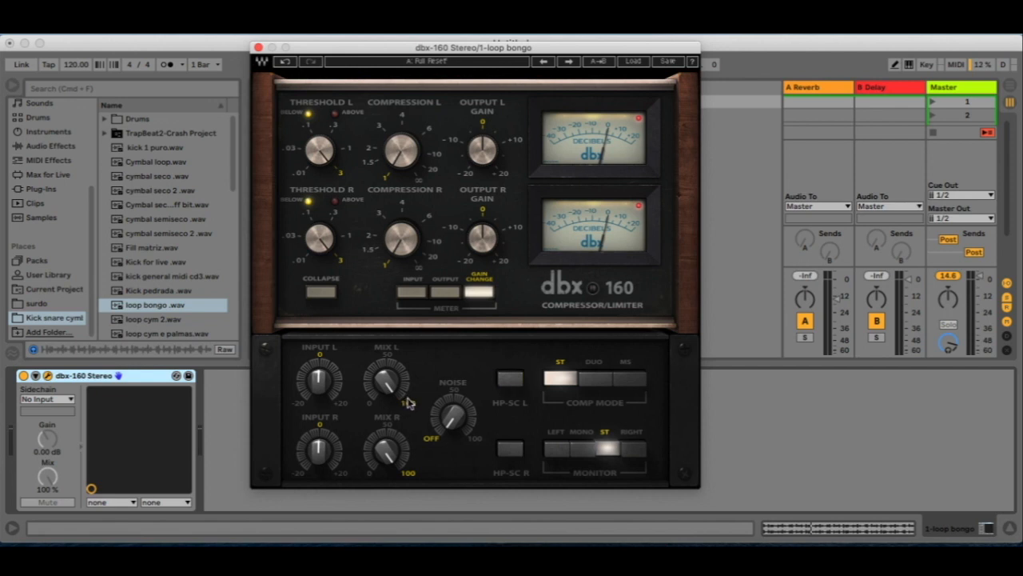
pyautogui.click(511, 376)
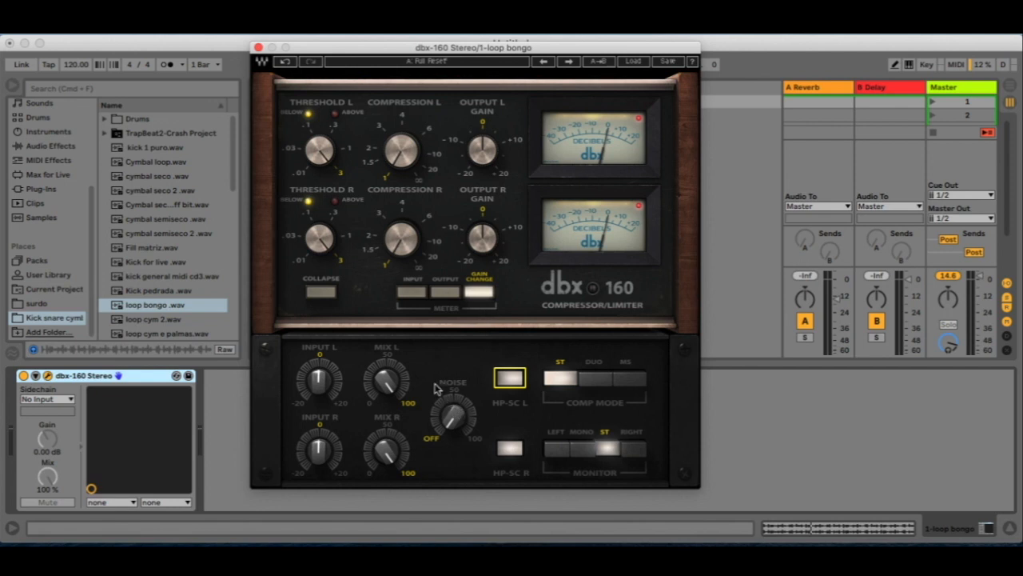
# Step: Switch the linked HP-SC L and HP-SC R side-chain filters off again
pyautogui.click(514, 384)
pyautogui.click(512, 454)
pyautogui.click(512, 454)
pyautogui.click(511, 451)
pyautogui.click(512, 377)
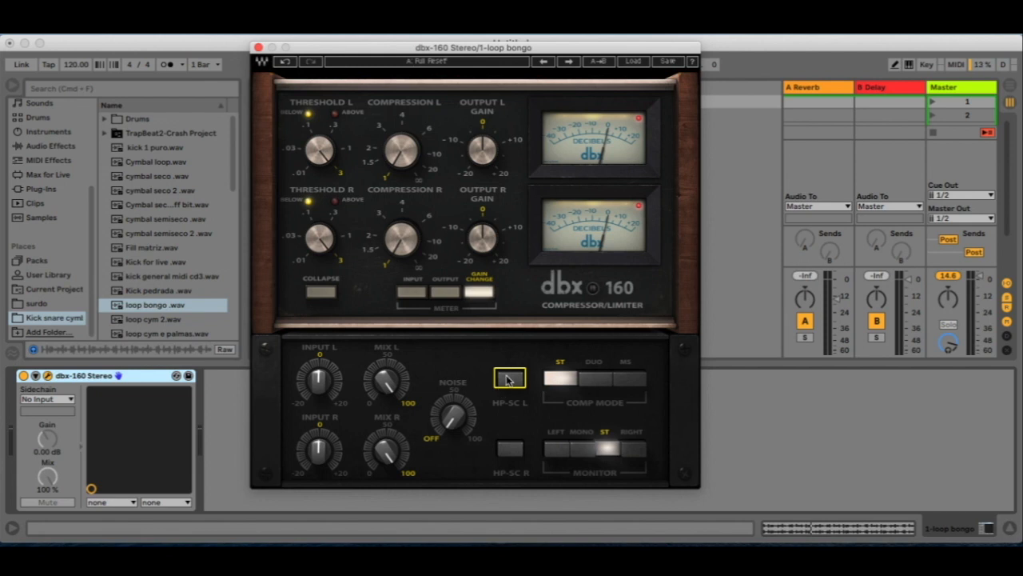
# Step: Try the linked Mix L control and raise the linked Input L and R levels in ST mode
pyautogui.moveTo(387, 380); pyautogui.dragTo(415, 289)
pyautogui.moveTo(324, 382)
pyautogui.mouseDown()
pyautogui.moveTo(324, 448)
pyautogui.moveTo(324, 364)
pyautogui.mouseUp()
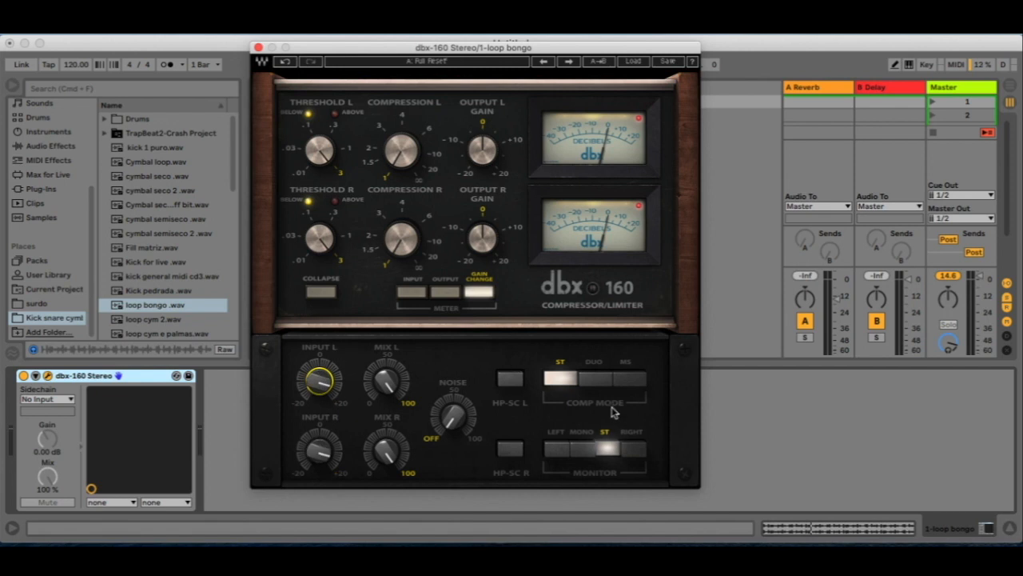
# Step: Set the comp mode to DUO and toggle the HP-SC L filter on and off independently of HP-SC R
pyautogui.click(595, 381)
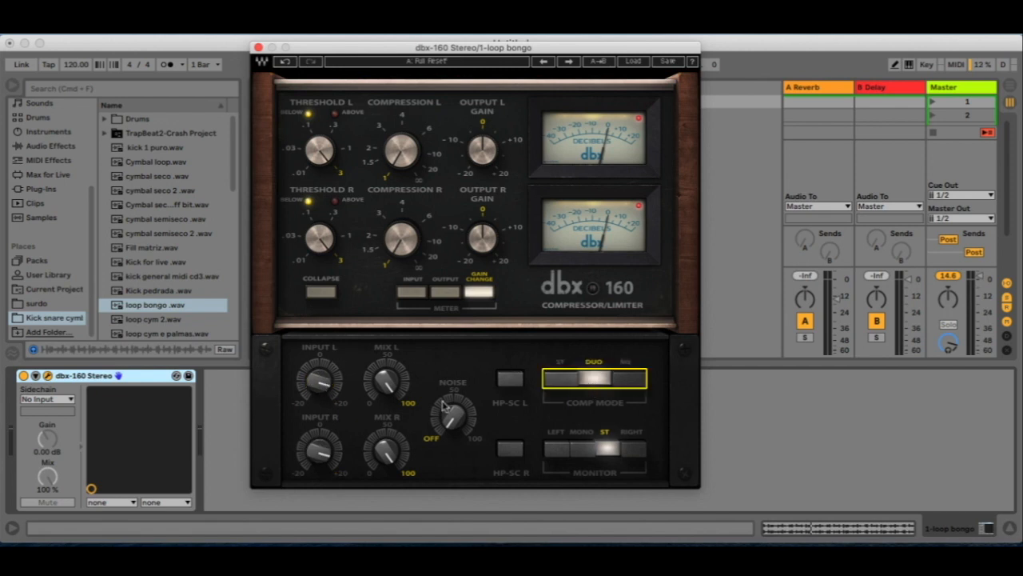
pyautogui.click(389, 382)
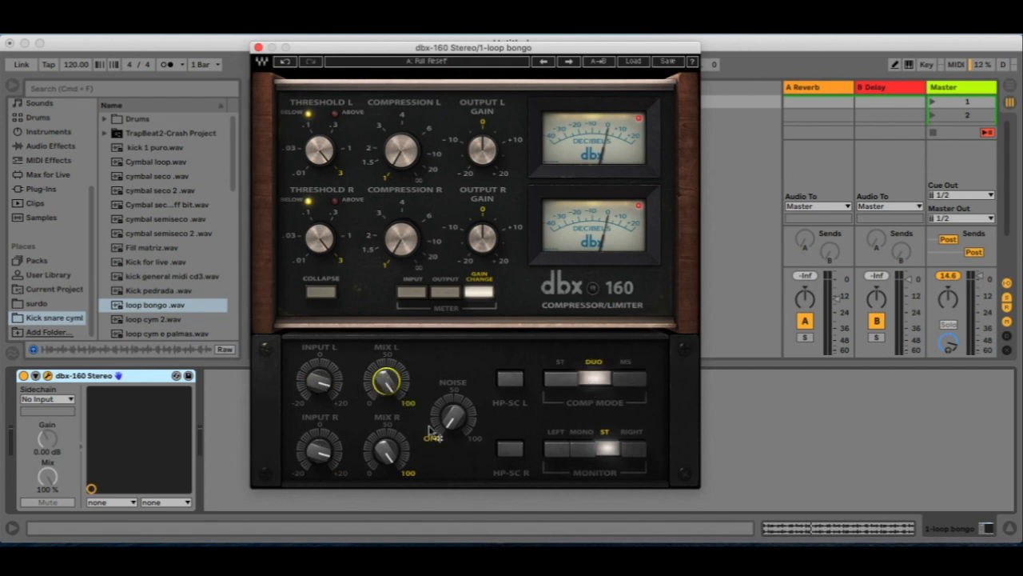
pyautogui.click(504, 383)
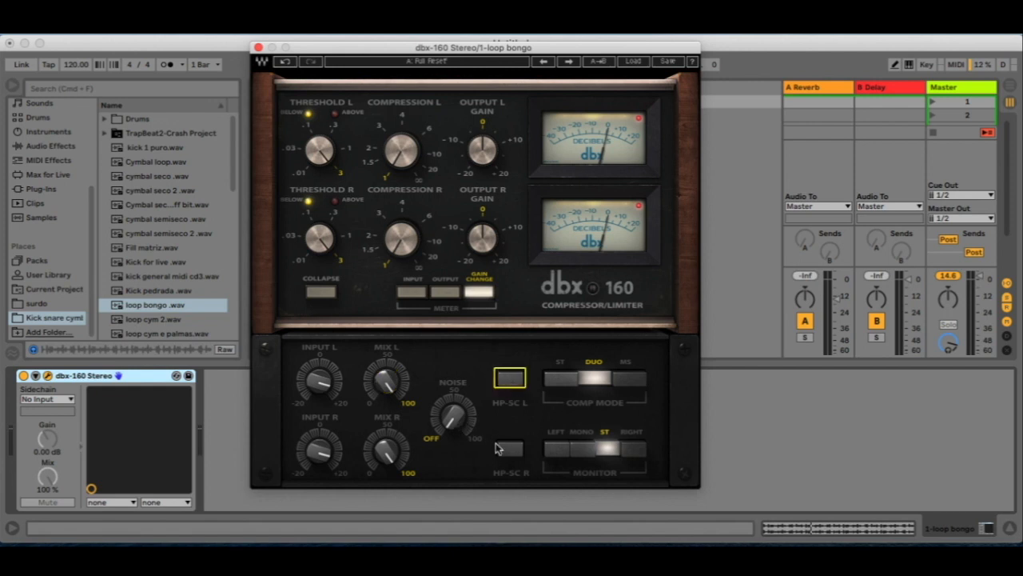
pyautogui.click(512, 449)
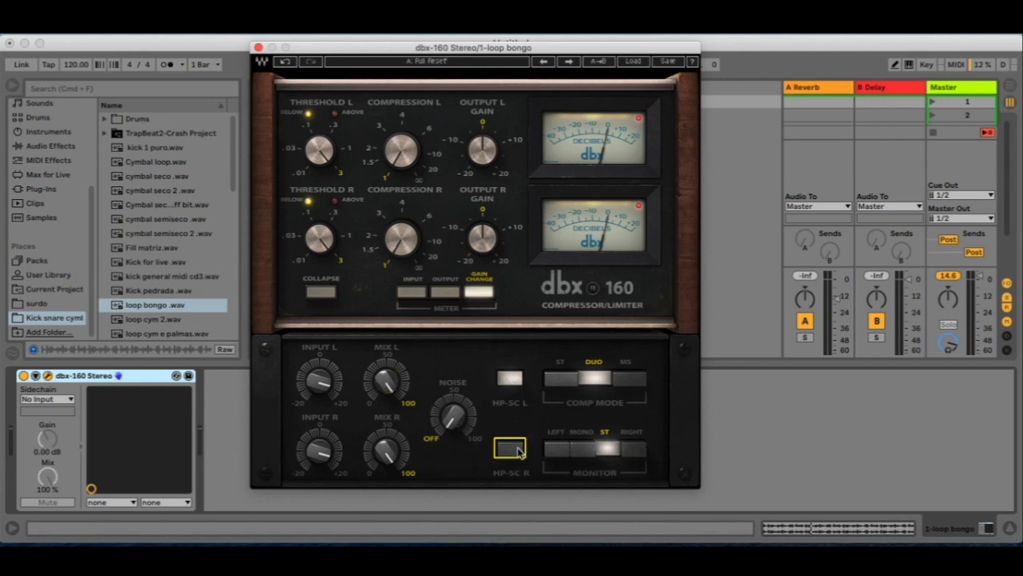
pyautogui.click(512, 379)
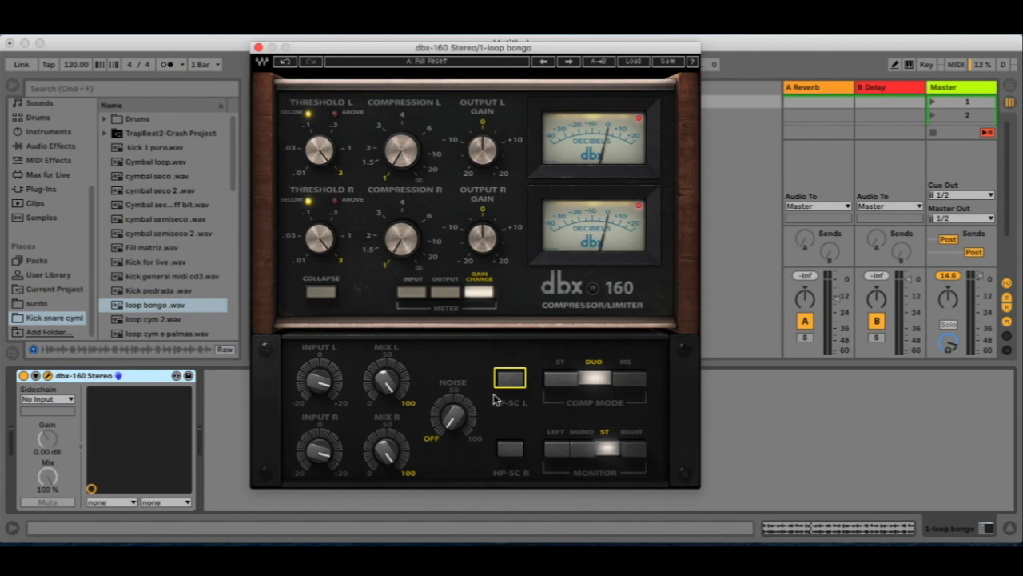
# Step: Set the comp mode to MS and adjust the Input M and Input S levels independently of each other
pyautogui.click(635, 382)
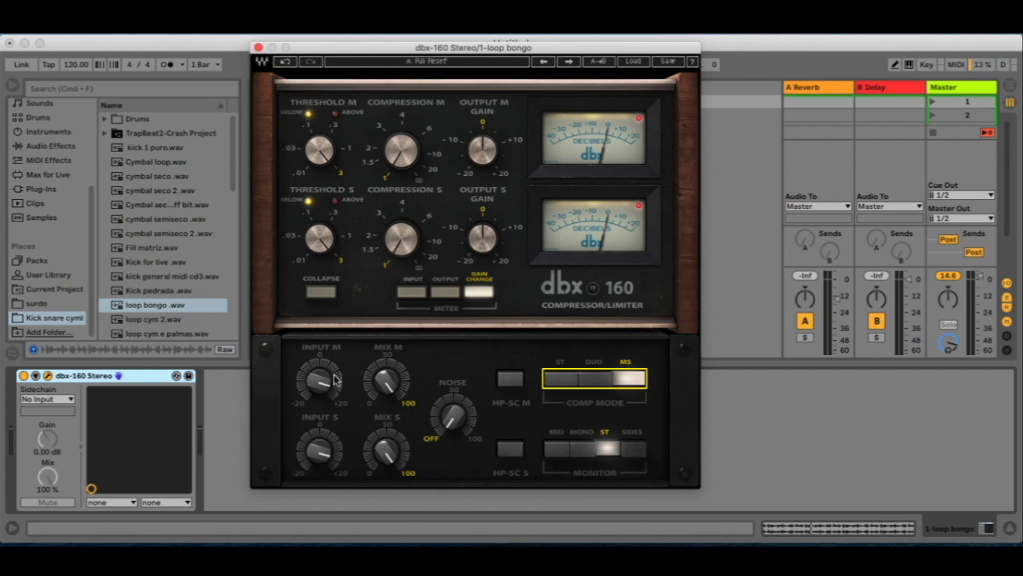
pyautogui.moveTo(320, 388); pyautogui.dragTo(342, 418)
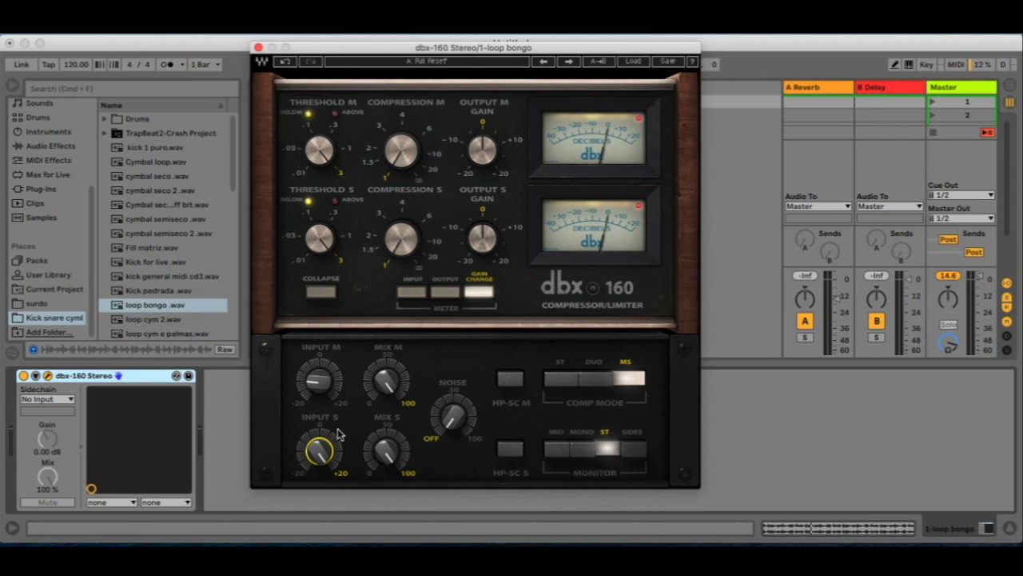
pyautogui.moveTo(318, 382)
pyautogui.mouseDown()
pyautogui.moveTo(319, 367)
pyautogui.moveTo(318, 392)
pyautogui.moveTo(319, 363)
pyautogui.mouseUp()
pyautogui.moveTo(315, 462); pyautogui.dragTo(312, 436)
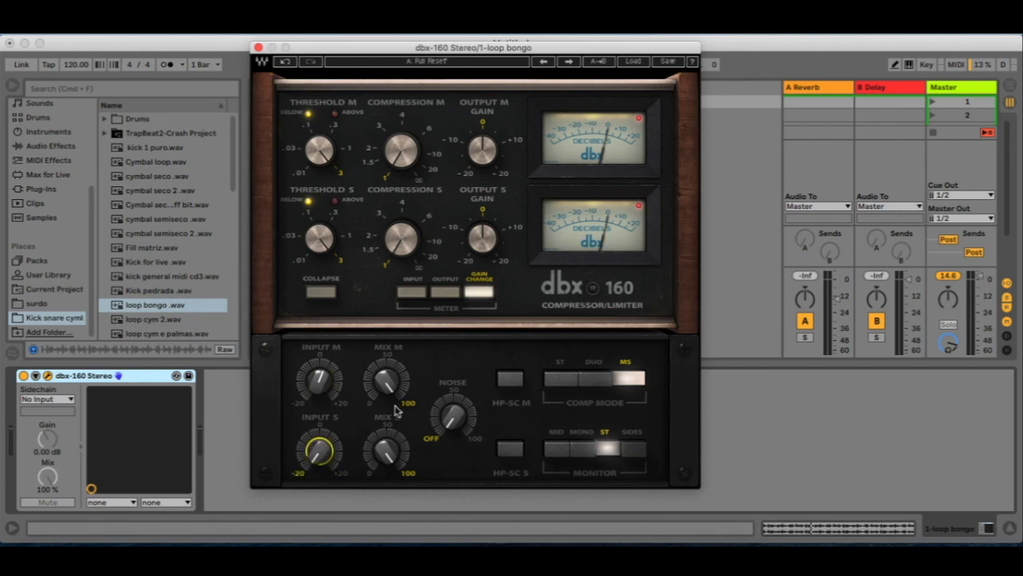
pyautogui.moveTo(327, 468); pyautogui.dragTo(320, 445)
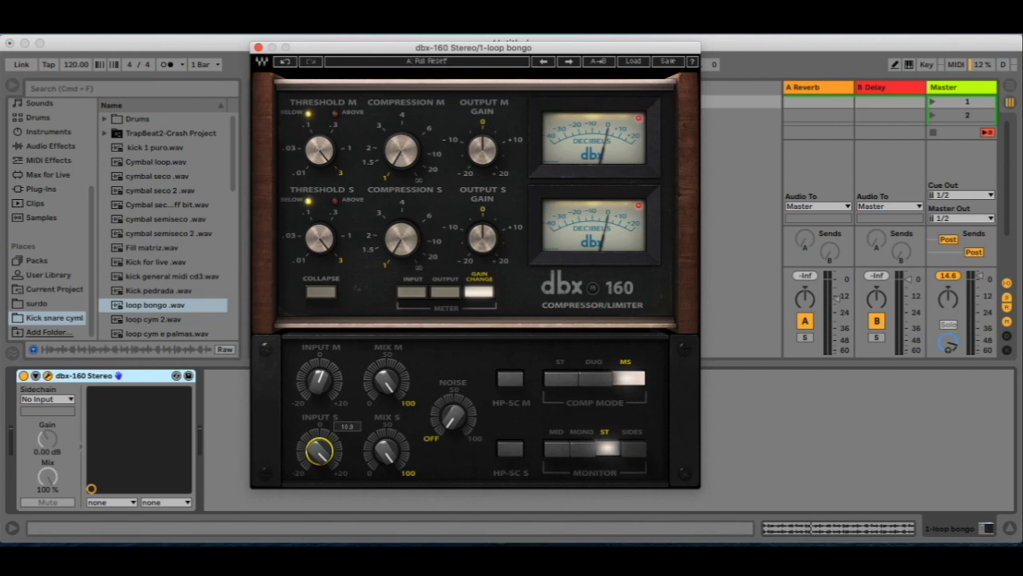
pyautogui.moveTo(320, 450)
pyautogui.mouseDown()
pyautogui.moveTo(320, 432)
pyautogui.moveTo(319, 448)
pyautogui.mouseUp()
# Step: Try the MID, MONO and ST monitor modes, and leave the monitor set to SIDES
pyautogui.click(554, 453)
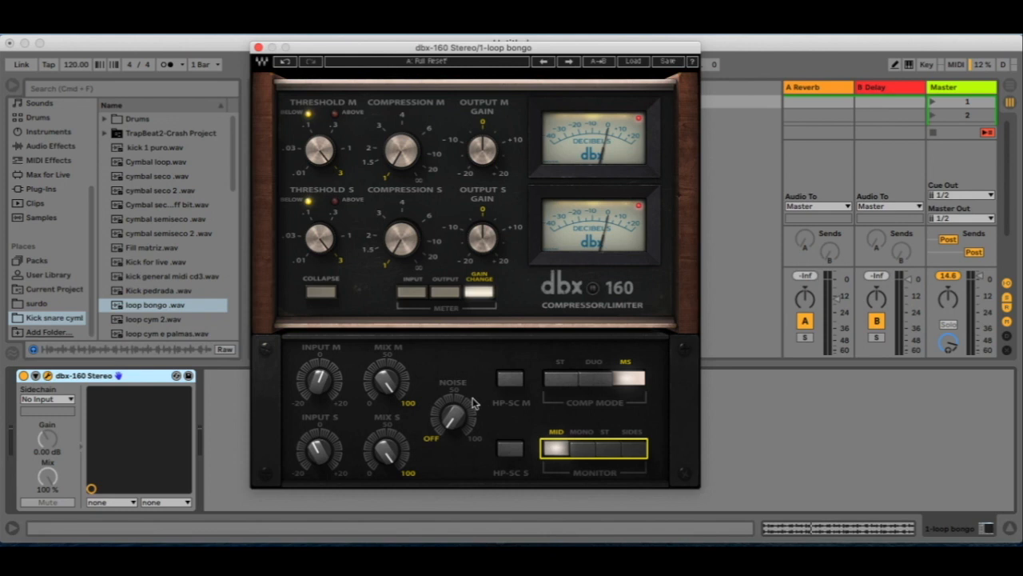
pyautogui.click(585, 450)
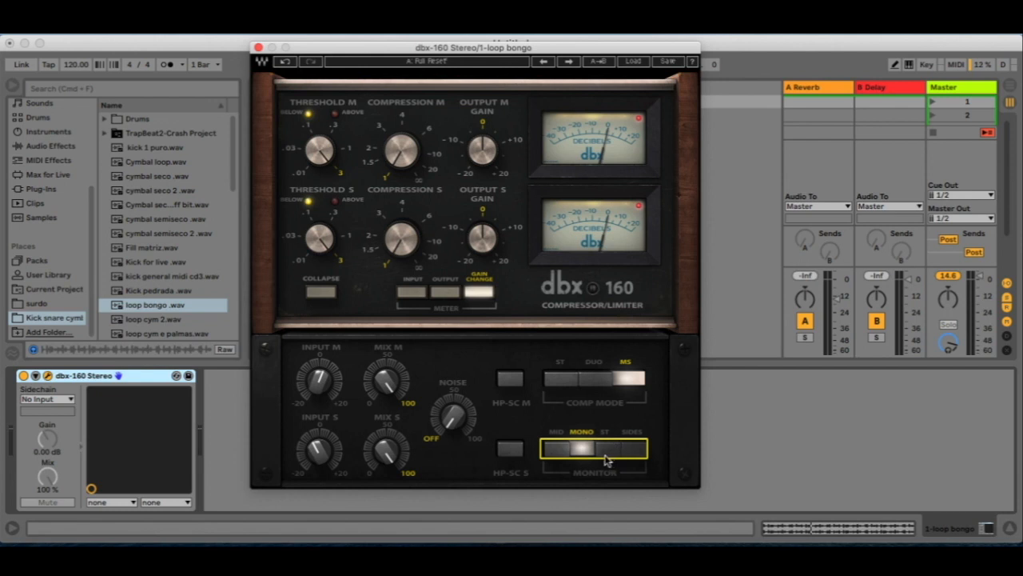
pyautogui.click(606, 450)
pyautogui.click(634, 450)
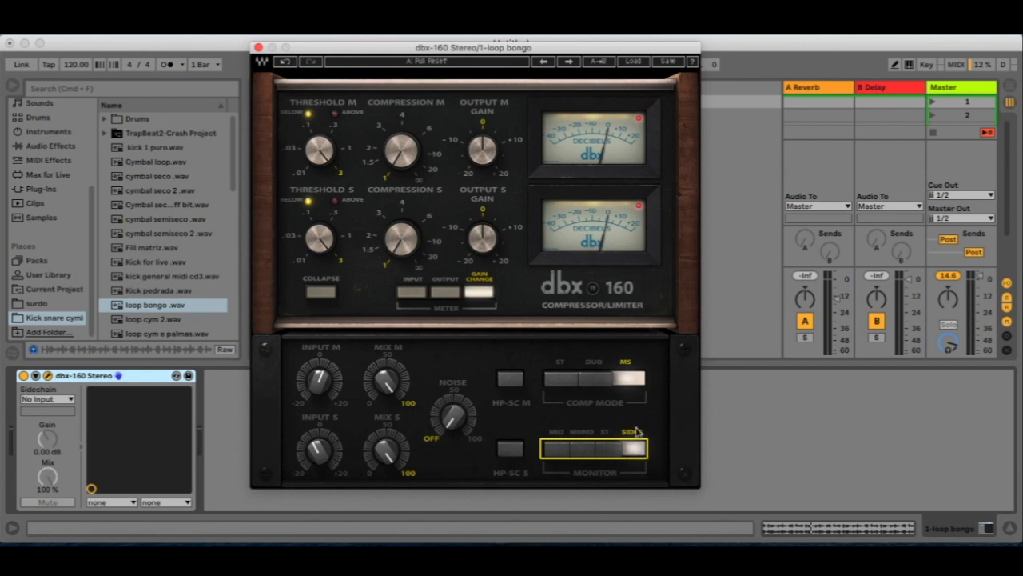
# Step: Toggle the Collapse view and cycle the meter through Input and Output back to Gain Change
pyautogui.click(318, 294)
pyautogui.click(320, 292)
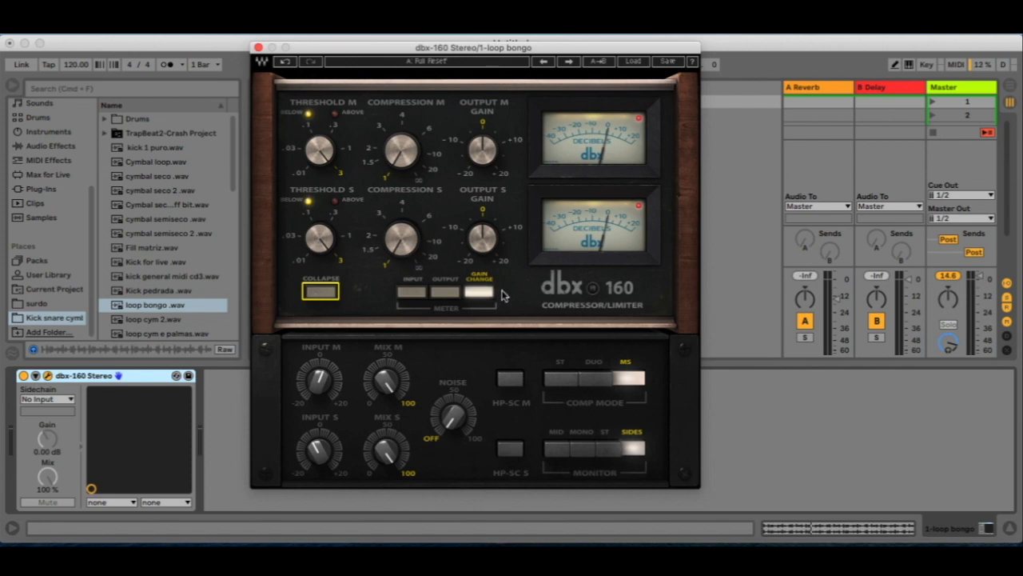
pyautogui.click(405, 294)
pyautogui.click(446, 293)
pyautogui.click(488, 295)
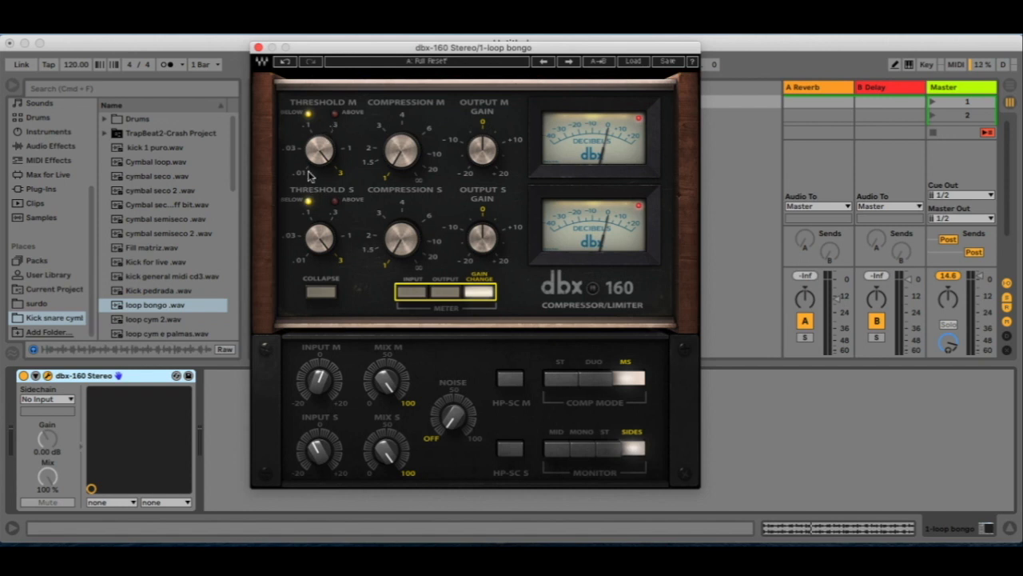
# Step: Try Threshold M down to 0.010 and back up, and set the comp mode to ST
pyautogui.click(328, 150)
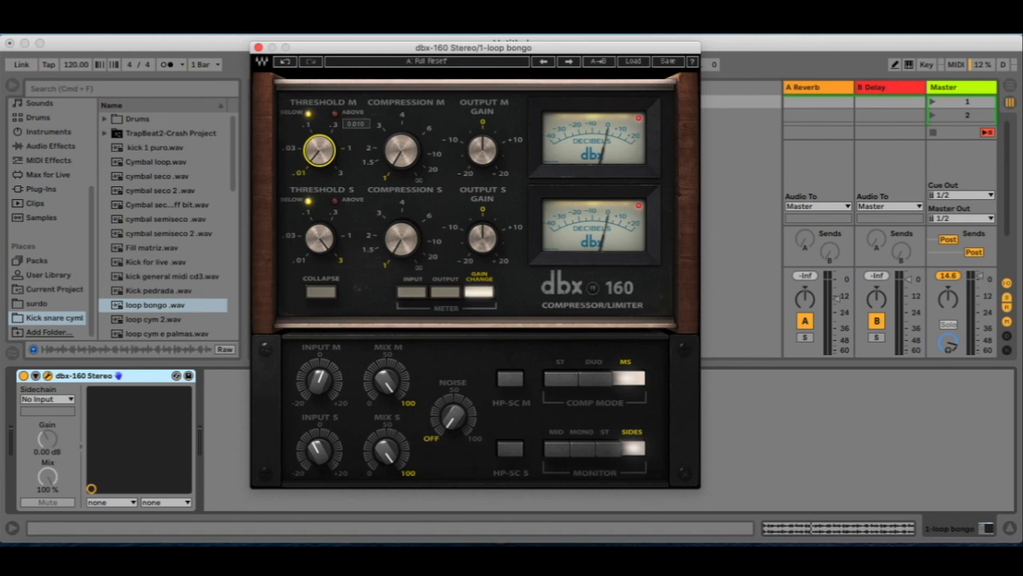
pyautogui.moveTo(321, 150); pyautogui.dragTo(301, 225)
pyautogui.click(553, 382)
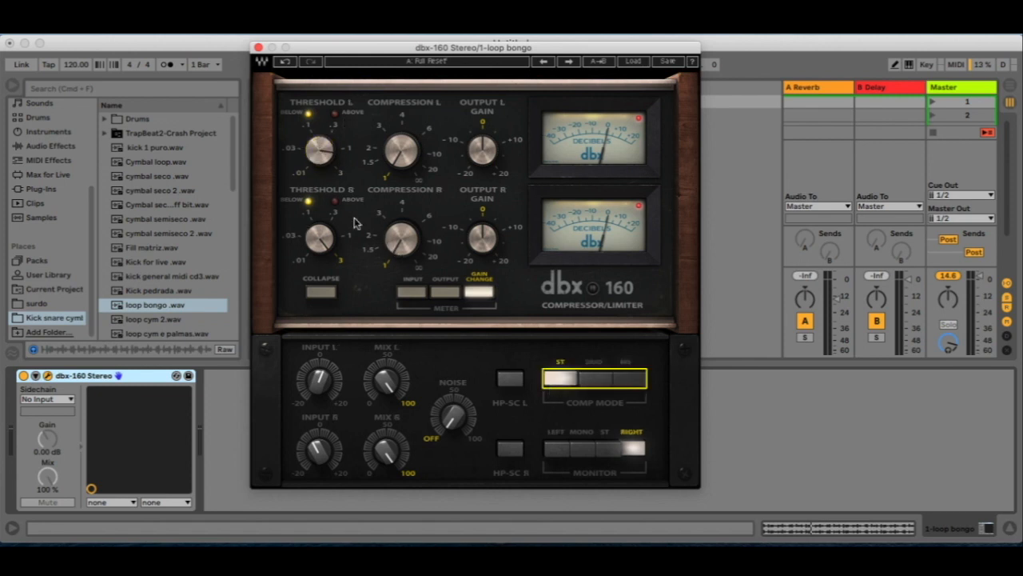
# Step: Set the comp mode to DUO, lower Threshold L, and independently set Threshold R to 1.600
pyautogui.click(602, 380)
pyautogui.click(319, 150)
pyautogui.moveTo(319, 150); pyautogui.dragTo(319, 128)
pyautogui.click(321, 242)
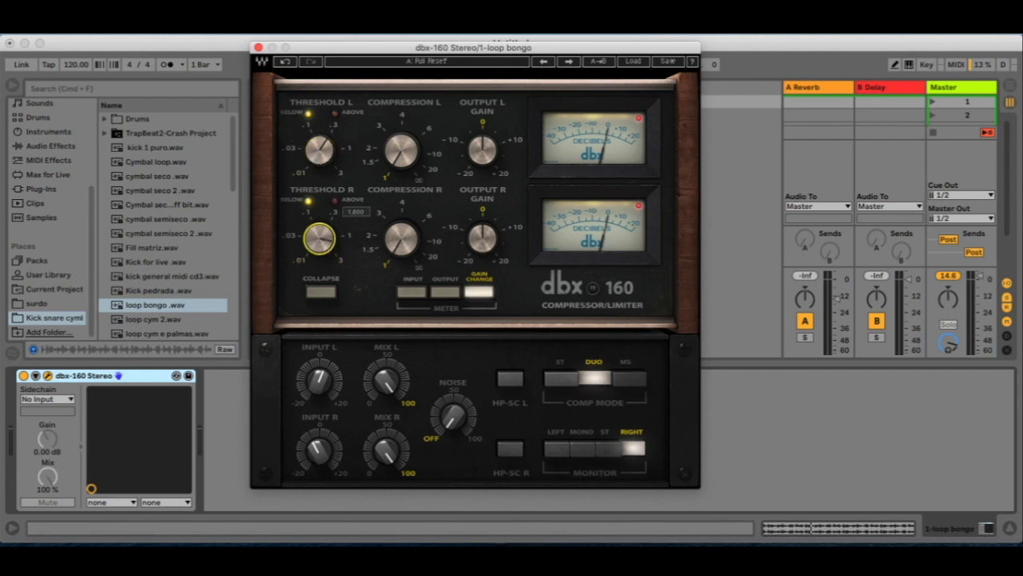
# Step: Try Compression L at higher and lower ratios, leaving it just below 2
pyautogui.click(402, 150)
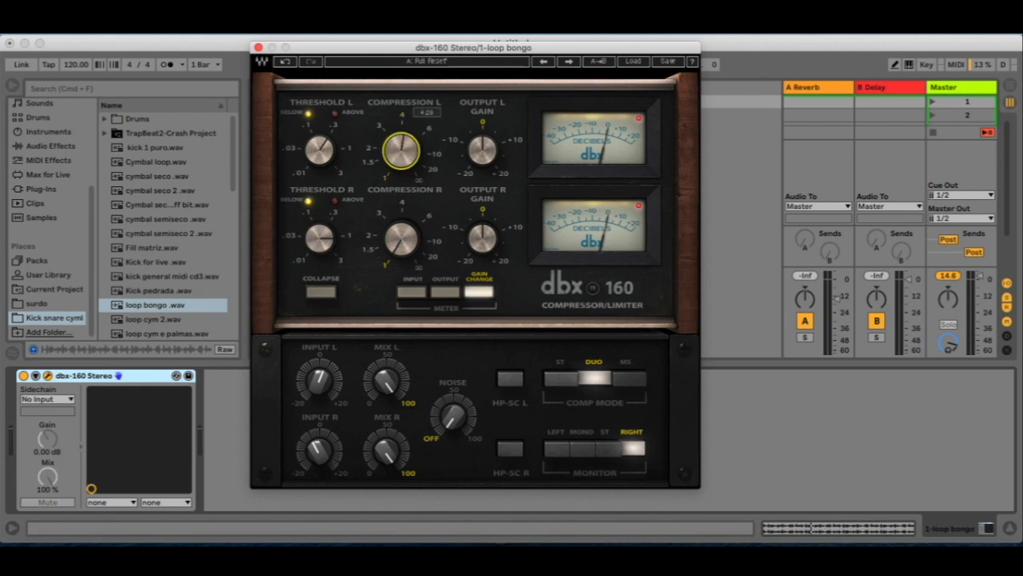
pyautogui.moveTo(401, 157); pyautogui.dragTo(402, 104)
pyautogui.moveTo(401, 150); pyautogui.dragTo(401, 174)
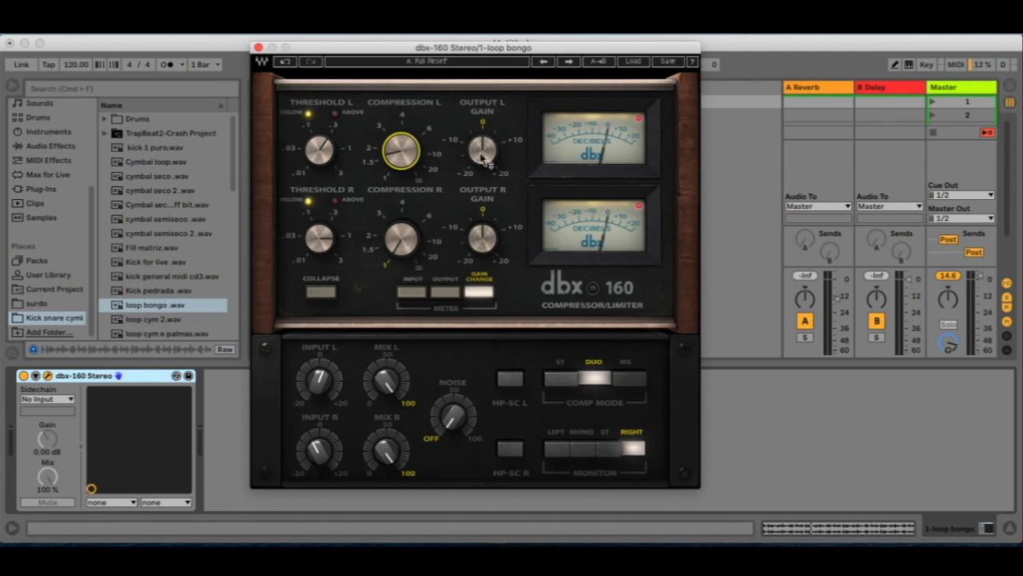
# Step: Lower Threshold L and raise Output L Gain to between 0 and +10
pyautogui.moveTo(482, 151)
pyautogui.mouseDown()
pyautogui.moveTo(482, 172)
pyautogui.moveTo(482, 149)
pyautogui.mouseUp()
pyautogui.moveTo(330, 152); pyautogui.dragTo(330, 163)
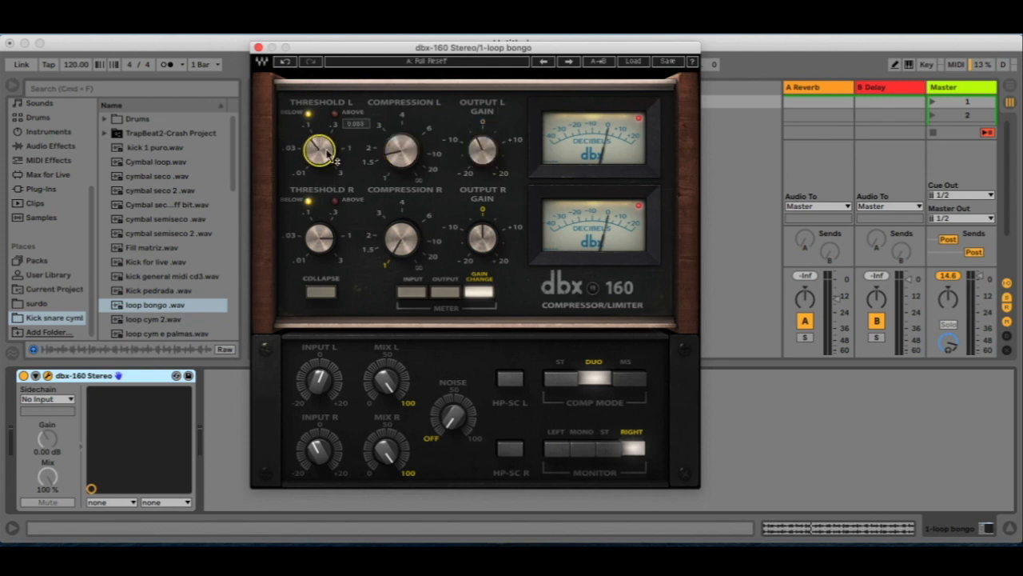
pyautogui.moveTo(486, 168); pyautogui.dragTo(486, 164)
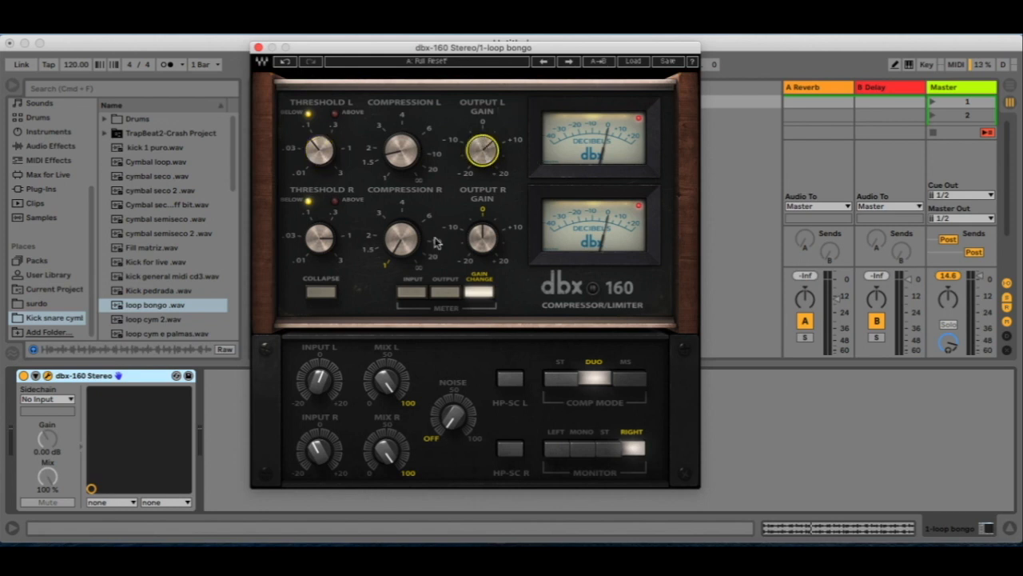
# Step: Try different VU calibration values with the small knob between dbx and 160, including 10
pyautogui.click(592, 289)
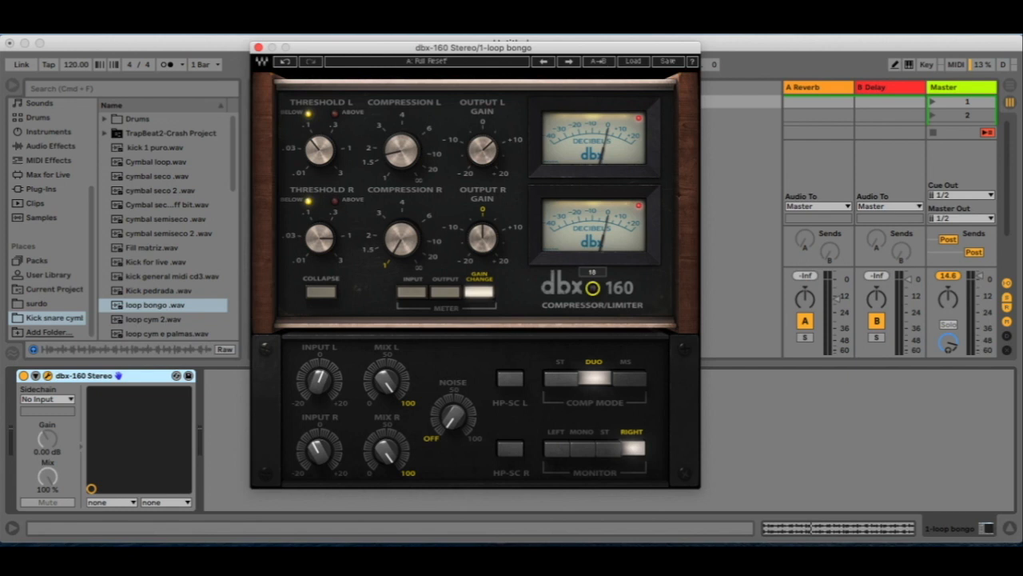
pyautogui.moveTo(594, 292); pyautogui.dragTo(594, 304)
pyautogui.moveTo(596, 292)
pyautogui.mouseDown()
pyautogui.moveTo(597, 274)
pyautogui.moveTo(593, 291)
pyautogui.mouseUp()
# Step: Uncover the bongo loop track, play it with the meter set to Output, and readjust the VU calibration between dbx and 160
pyautogui.moveTo(371, 50); pyautogui.dragTo(471, 58)
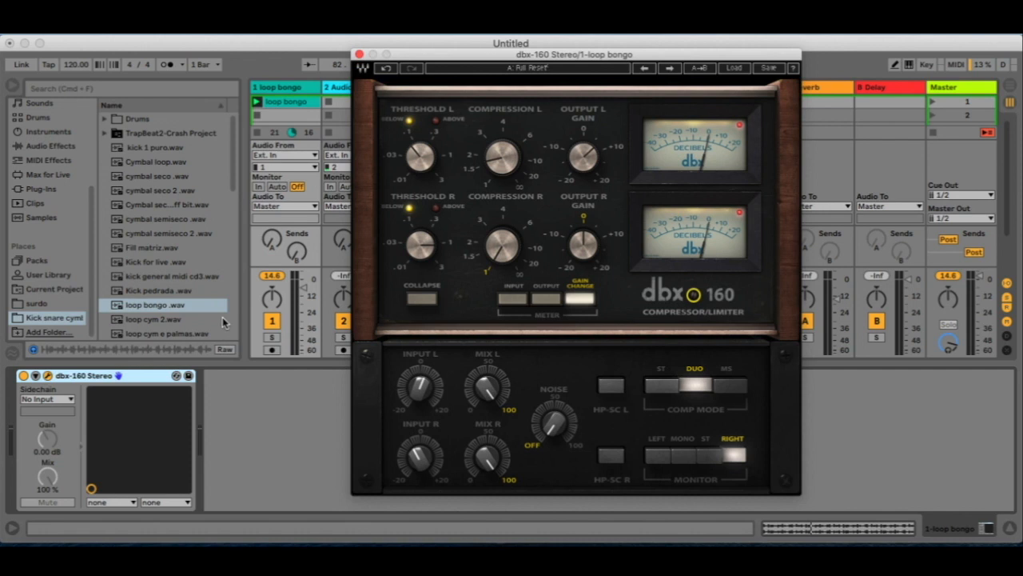
pyautogui.press('space')
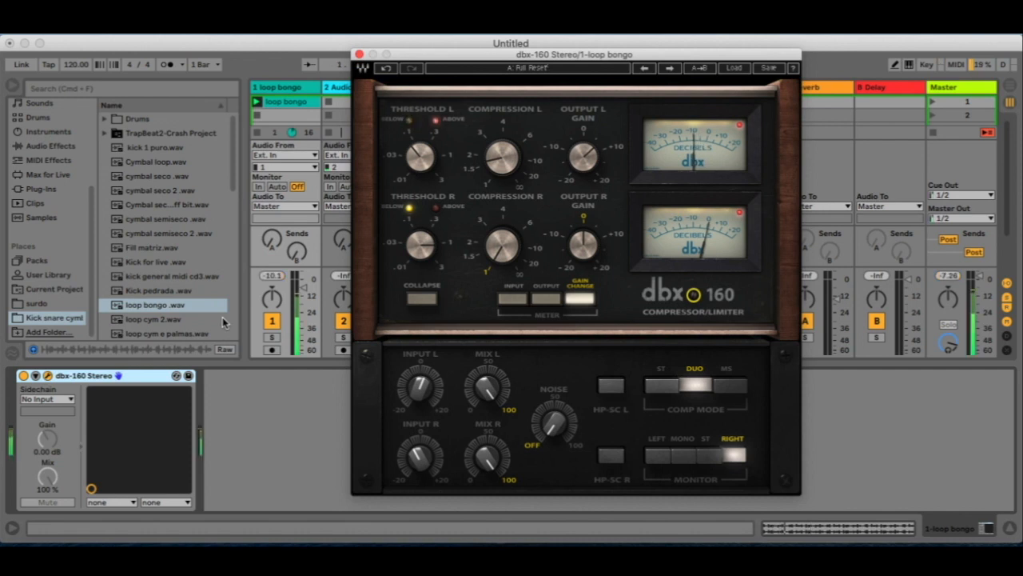
pyautogui.click(546, 298)
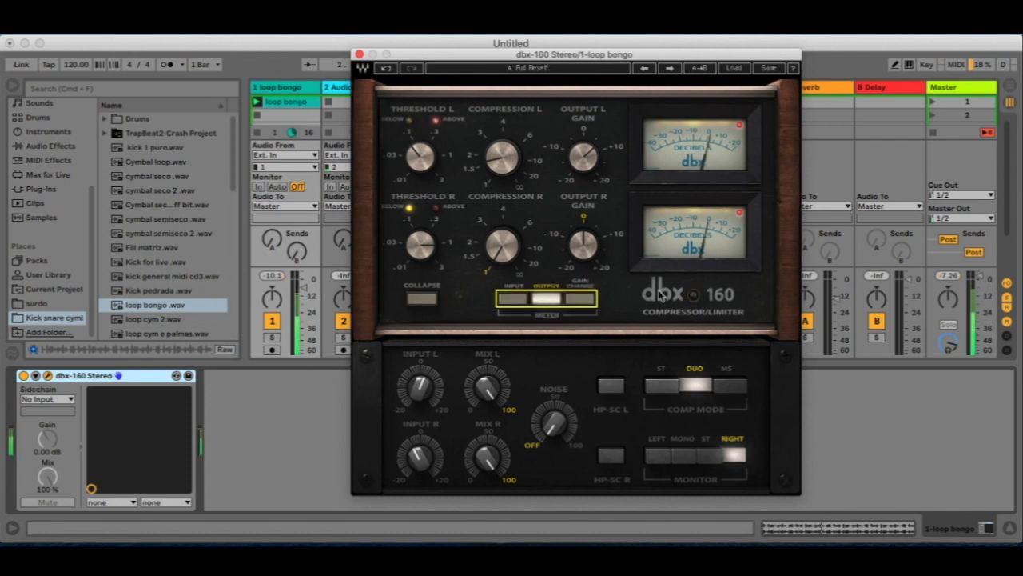
pyautogui.click(693, 295)
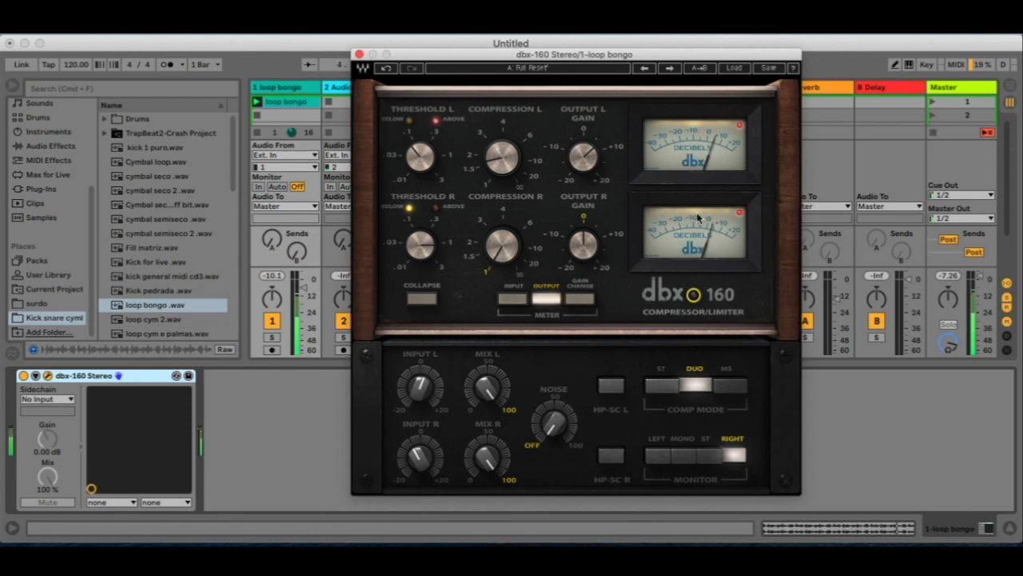
pyautogui.click(694, 295)
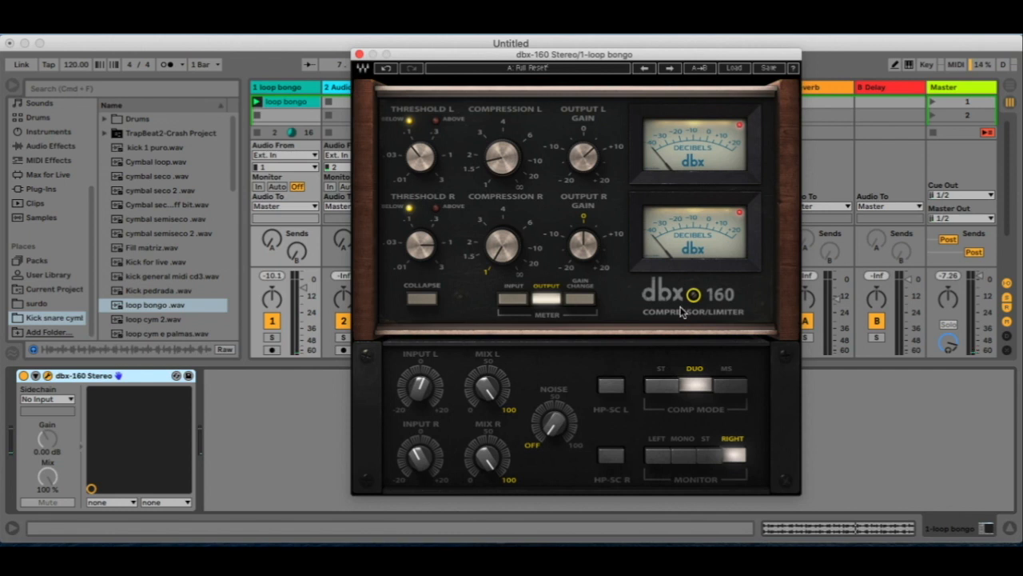
pyautogui.moveTo(519, 55); pyautogui.dragTo(374, 56)
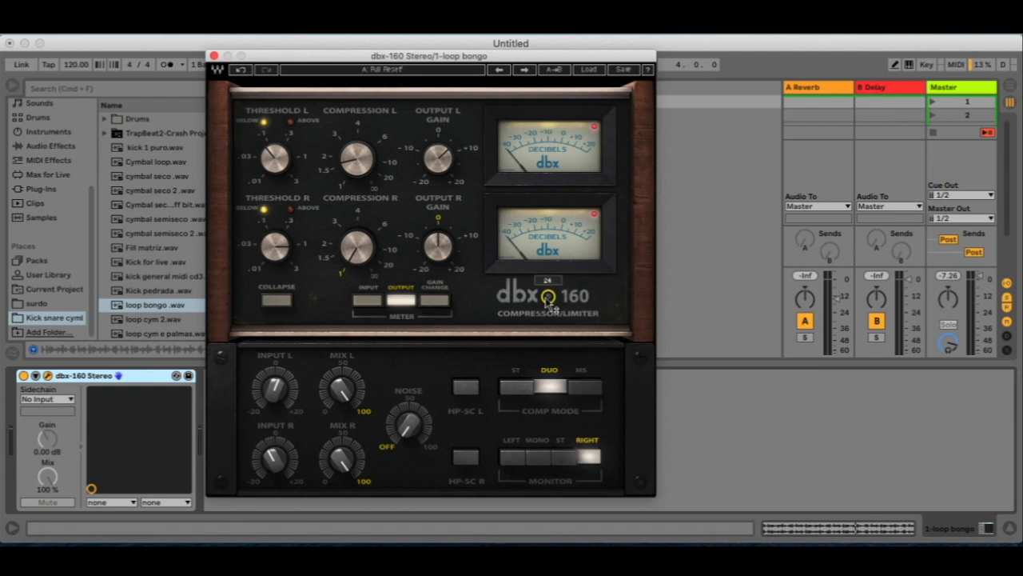
pyautogui.moveTo(319, 61); pyautogui.dragTo(335, 73)
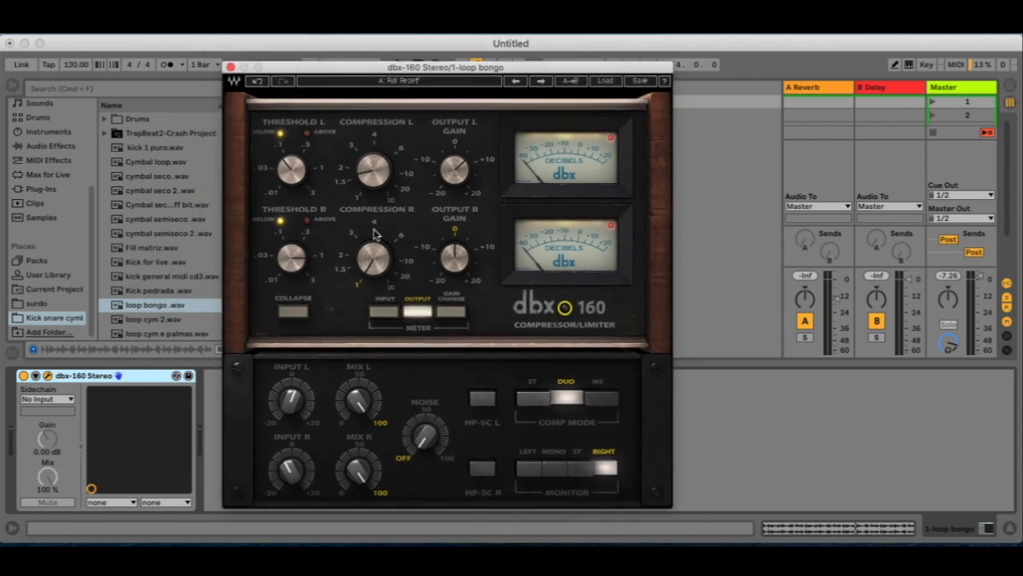
pyautogui.moveTo(456, 71); pyautogui.dragTo(483, 57)
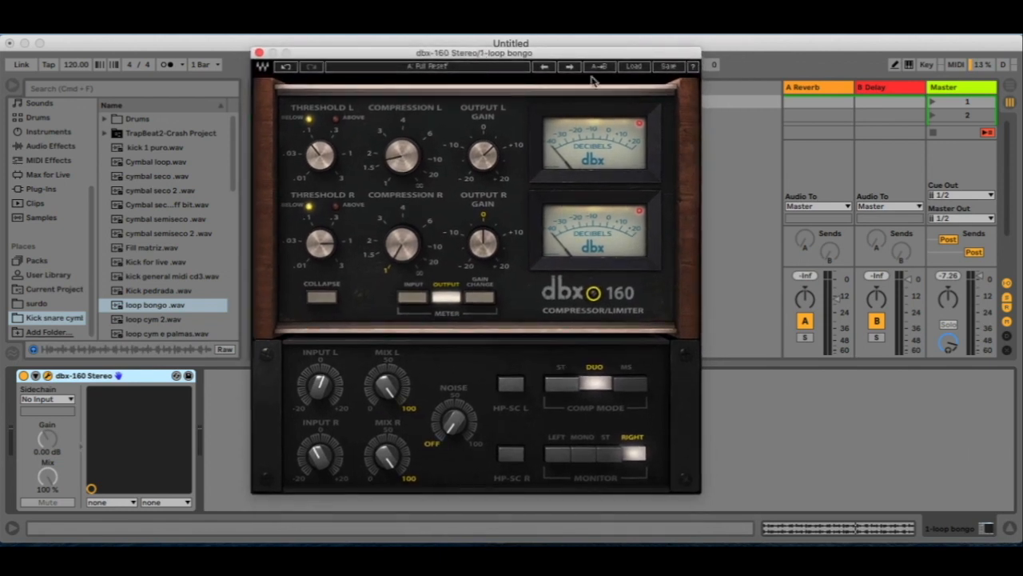
pyautogui.moveTo(418, 55); pyautogui.dragTo(439, 59)
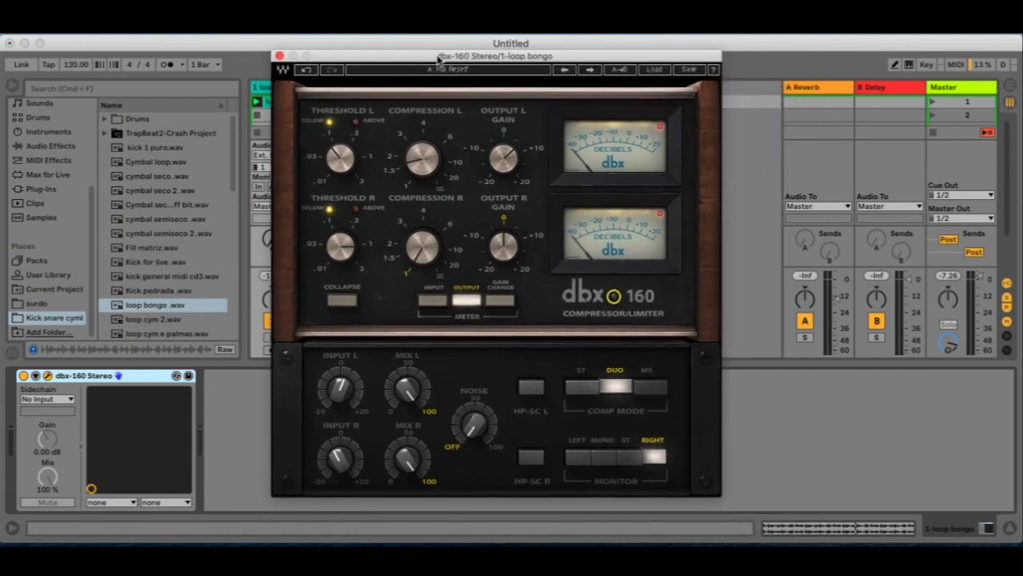
pyautogui.moveTo(438, 58)
pyautogui.mouseDown()
pyautogui.moveTo(420, 50)
pyautogui.moveTo(429, 57)
pyautogui.mouseUp()
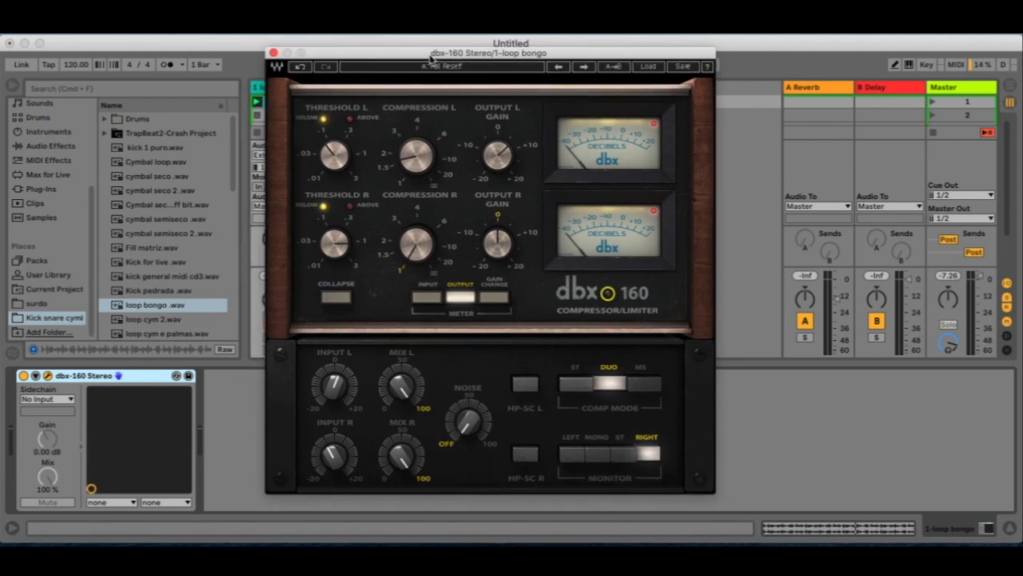
pyautogui.moveTo(491, 55); pyautogui.dragTo(444, 53)
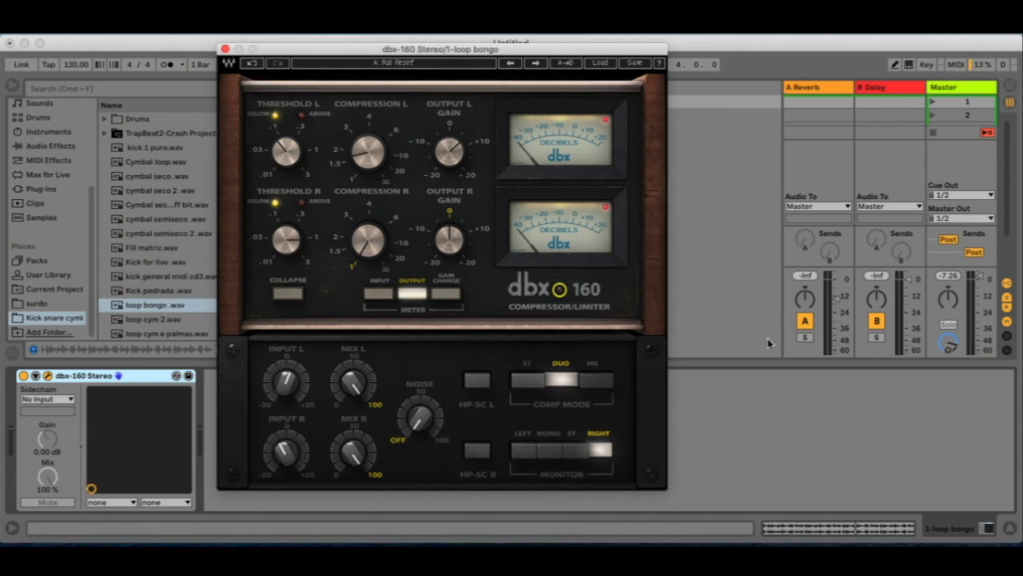
pyautogui.moveTo(574, 55); pyautogui.dragTo(550, 48)
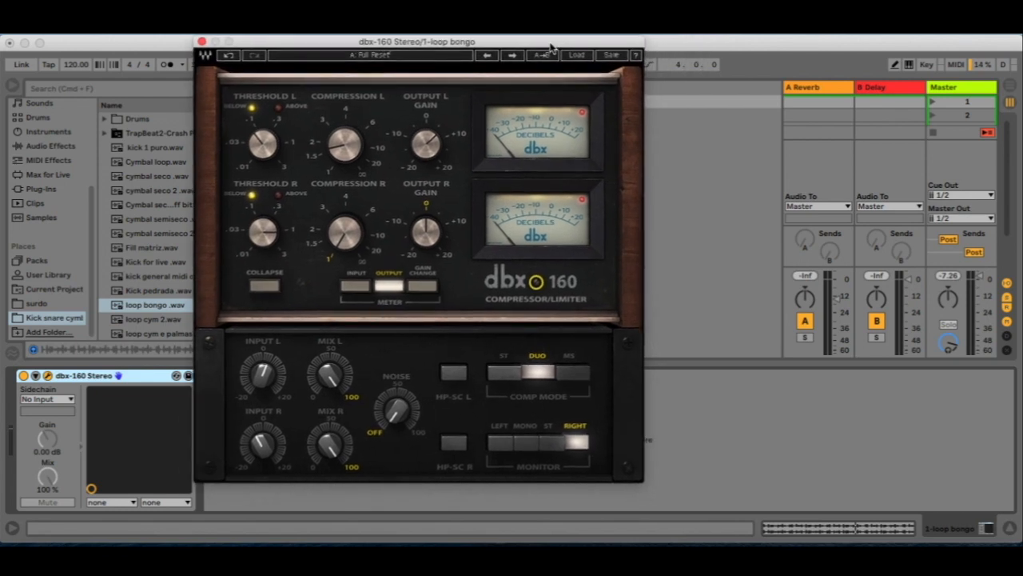